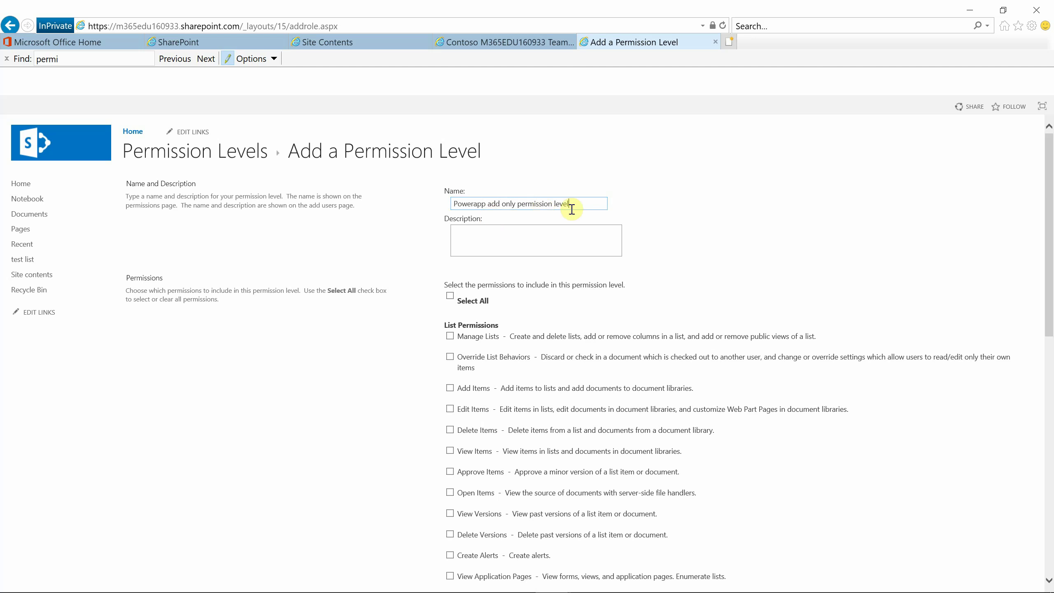
Copy the permission level's name, "Powerapp add only permission level", into its description
drag(573, 204, 458, 208)
key(ctrl+c)
click(503, 241)
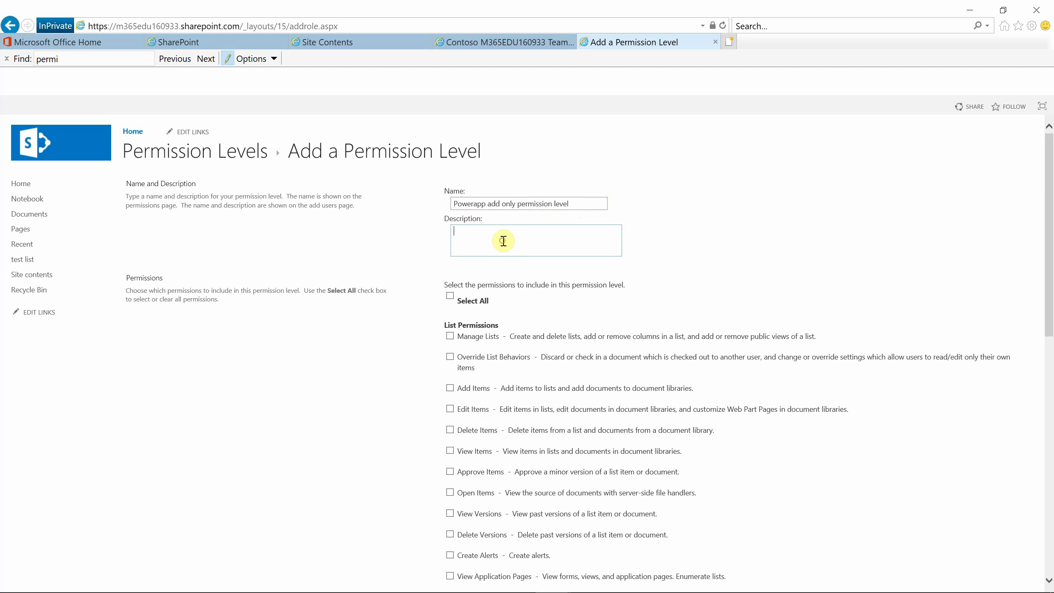
key(ctrl+v)
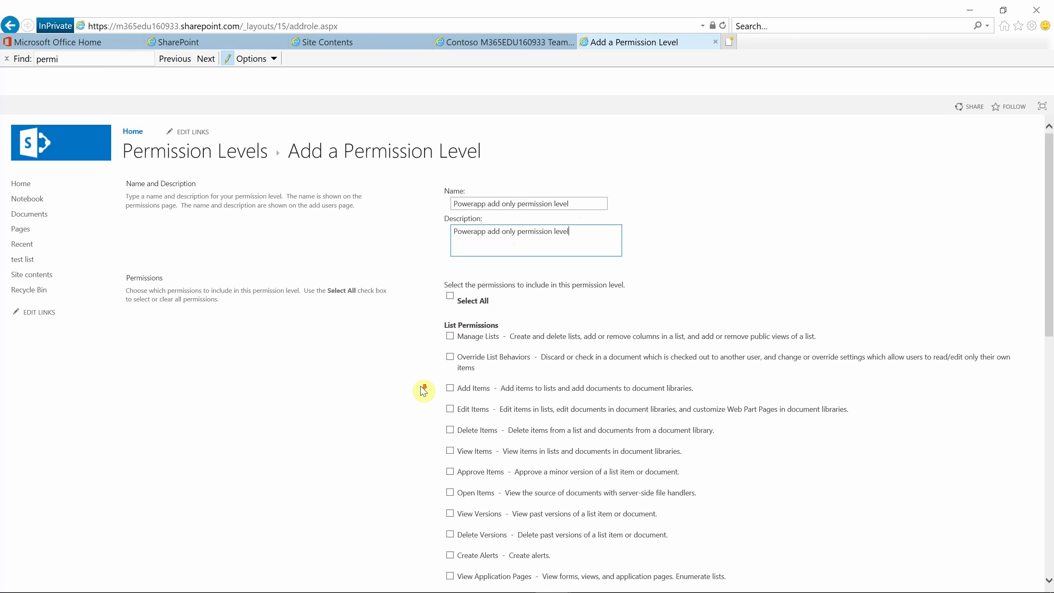
Include the Add Items list permission, review the other permissions, and create the permission level
scroll(469, 329, down, 2)
click(452, 318)
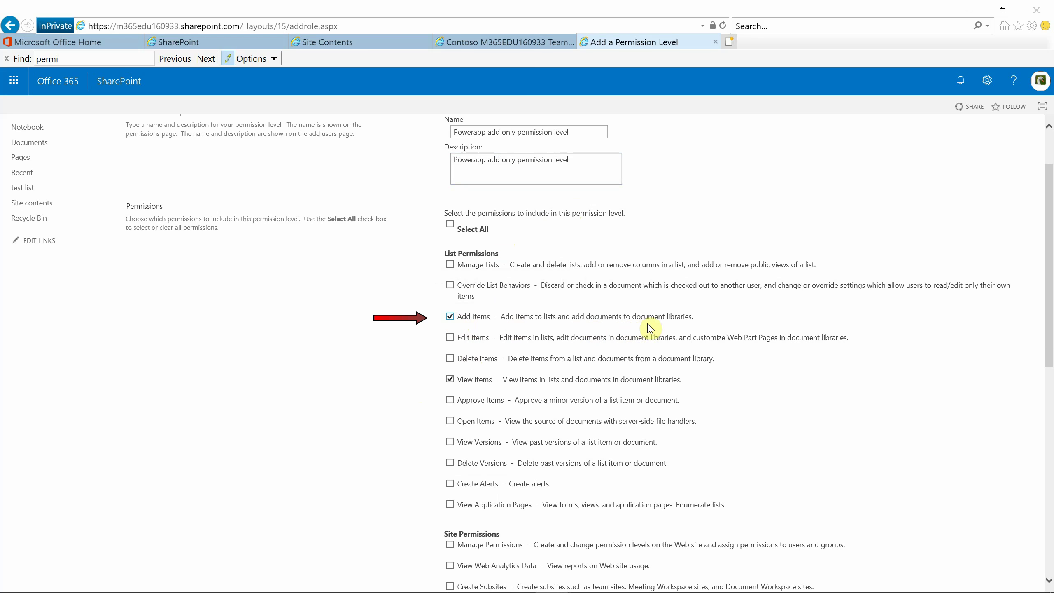
scroll(552, 450, down, 3)
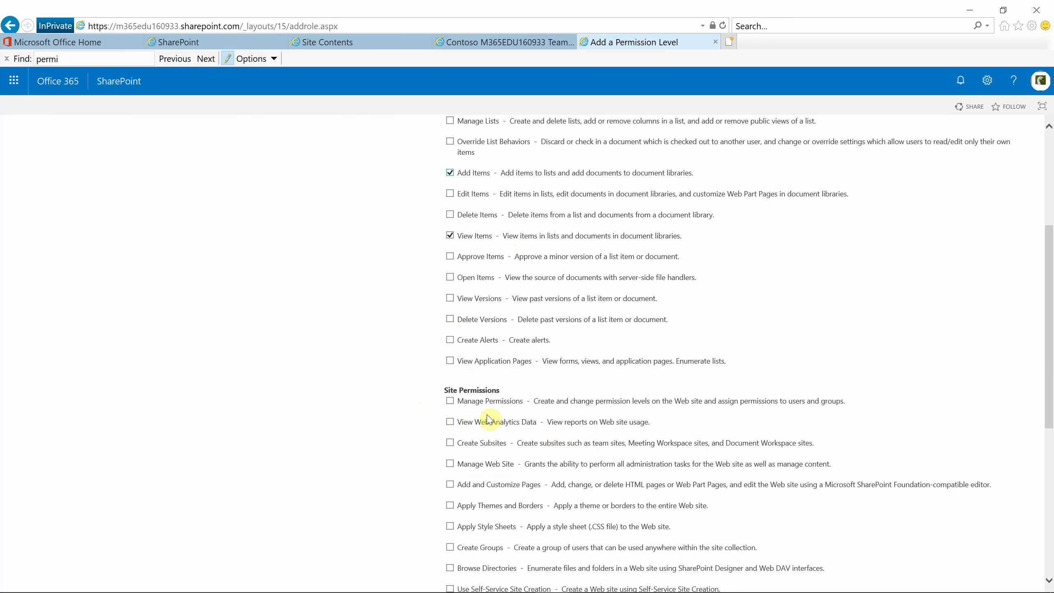
scroll(518, 432, down, 3)
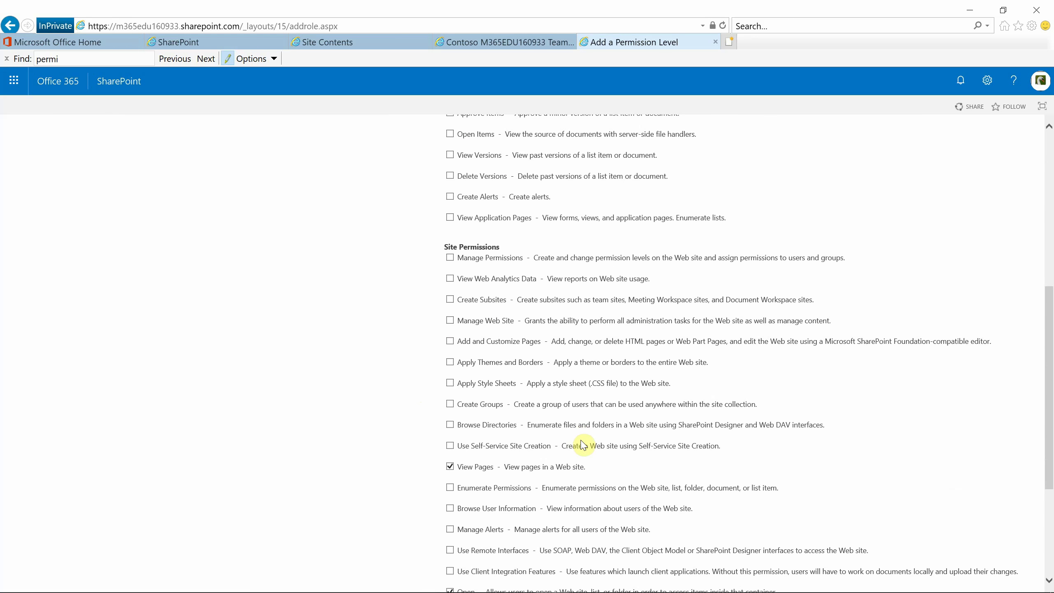
scroll(583, 445, down, 5)
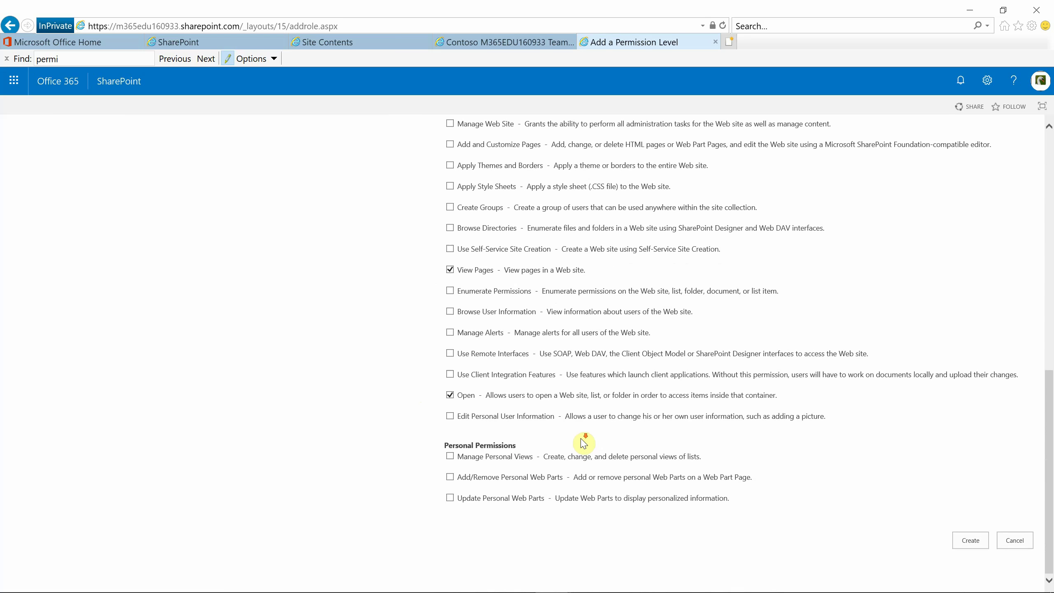
scroll(585, 436, up, 10)
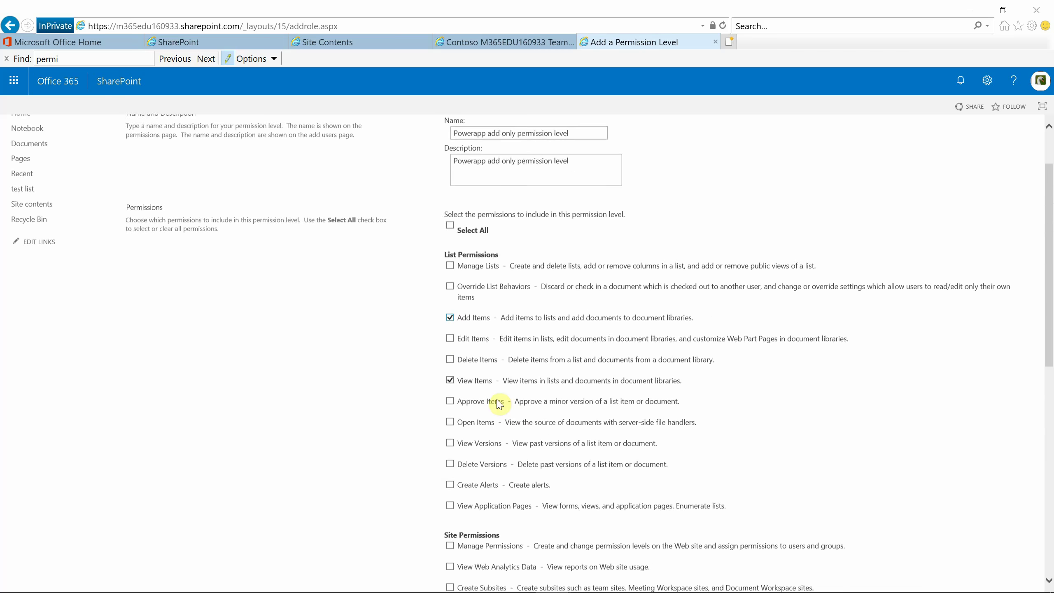
scroll(766, 434, down, 10)
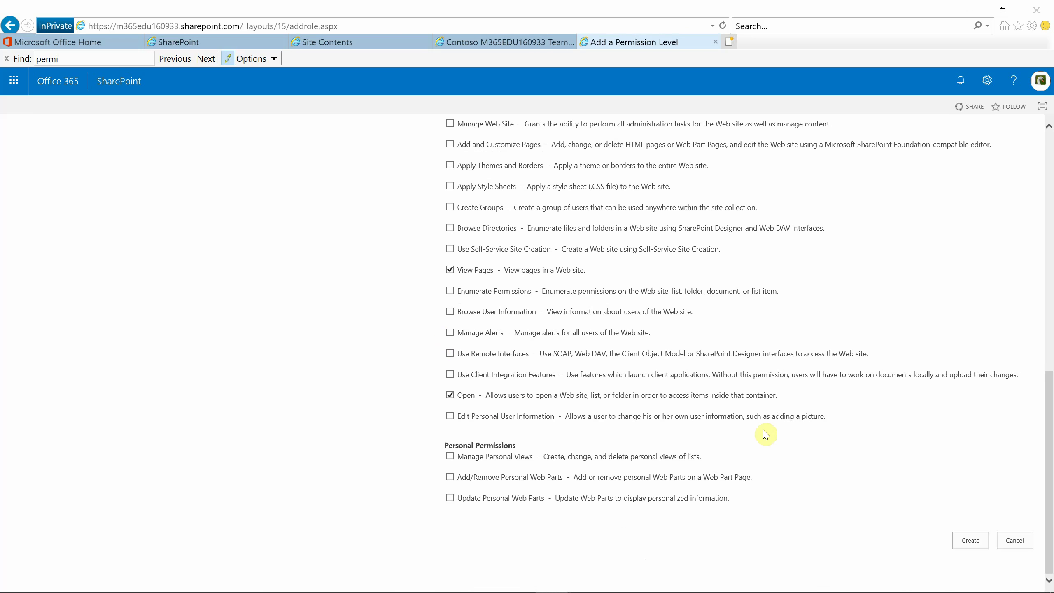
key(Return)
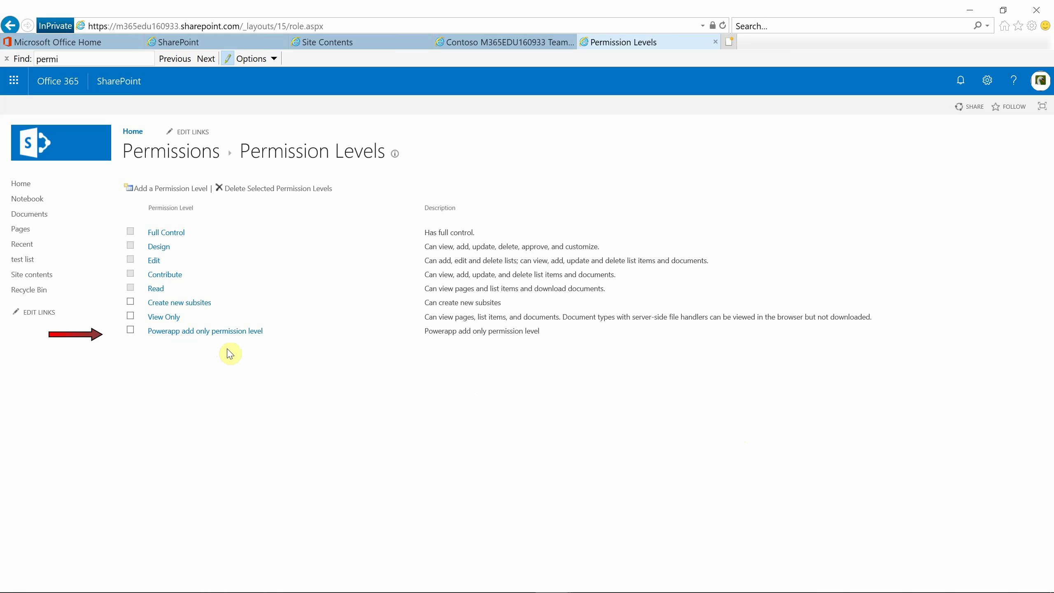
Open the test list's settings and go to the permissions for this list
click(132, 331)
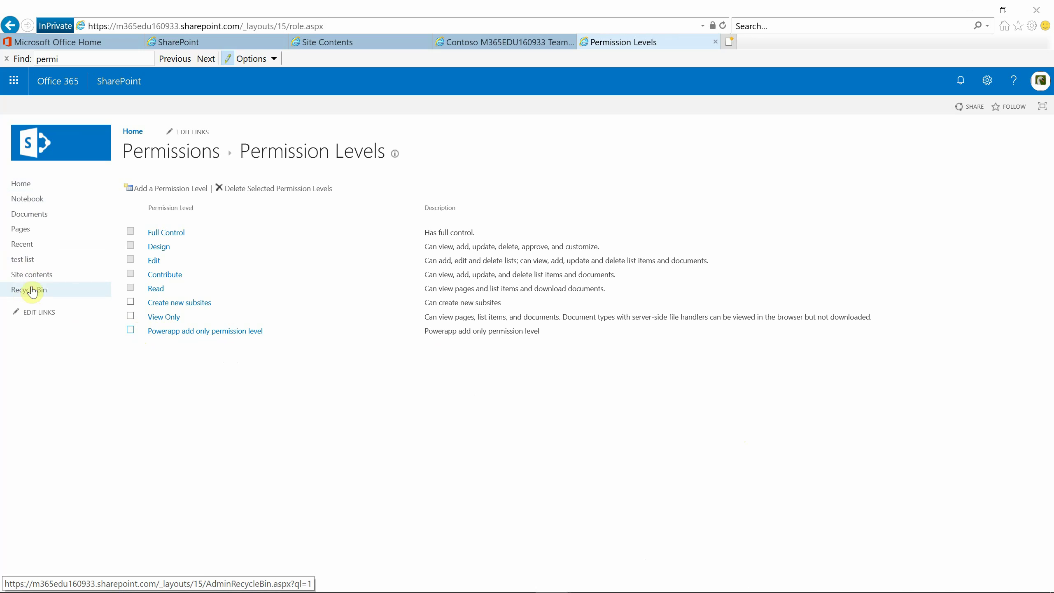
click(29, 265)
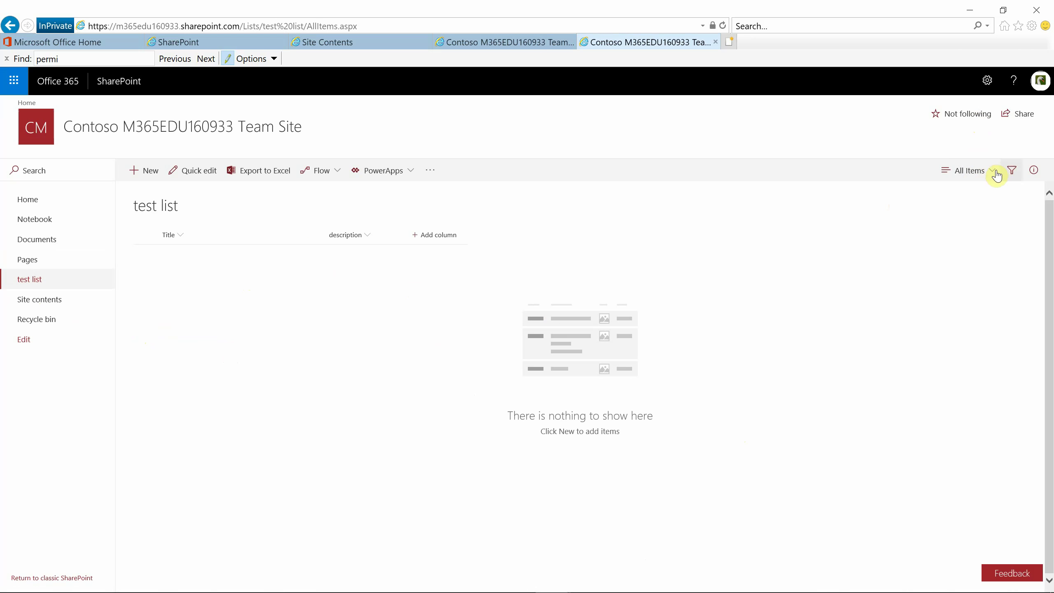
click(986, 82)
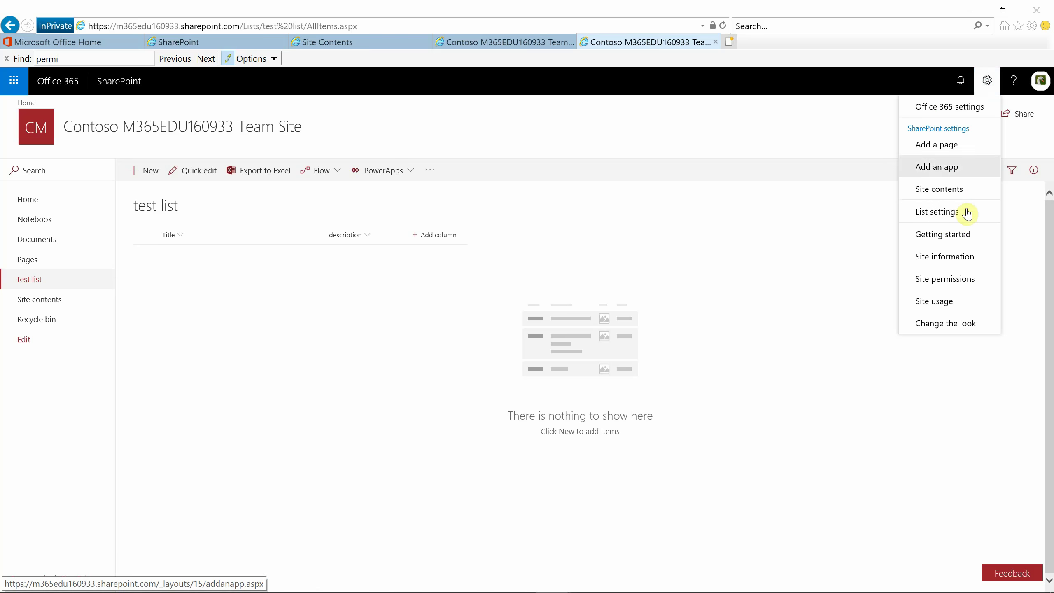
click(941, 212)
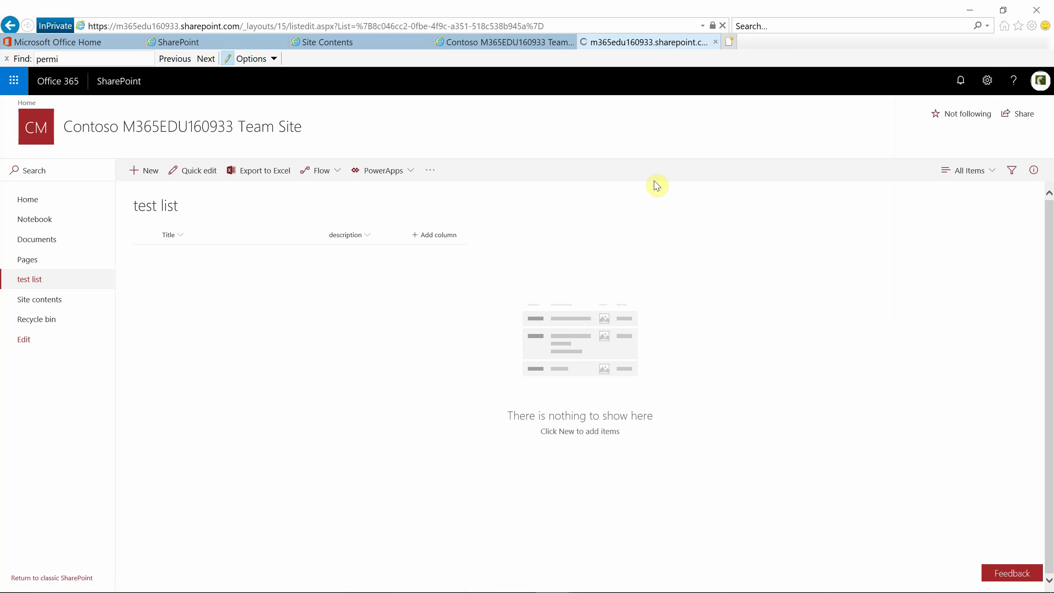
click(460, 294)
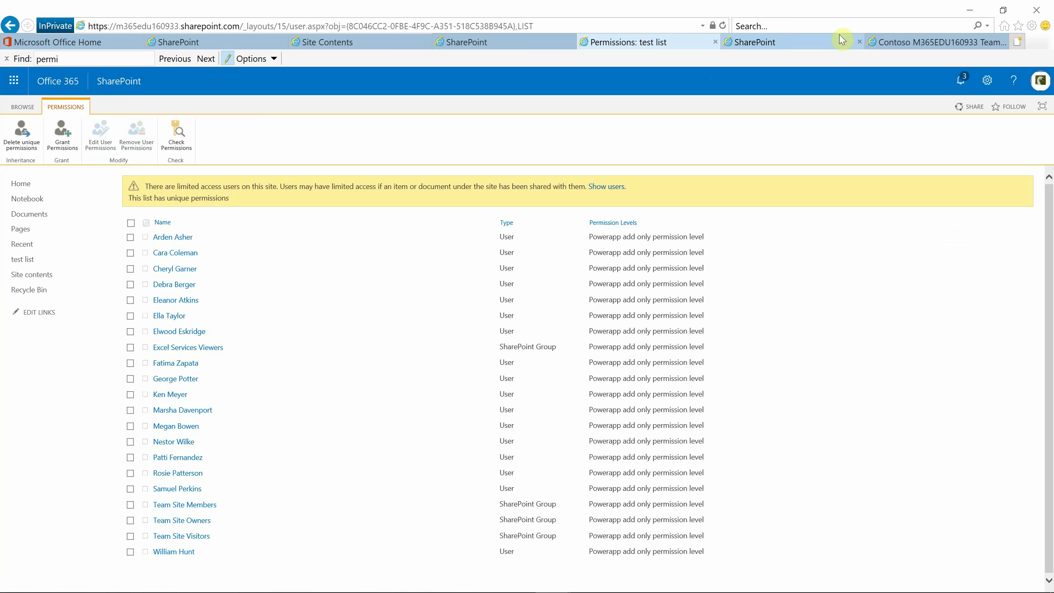
Return to the test list page and share the Contoso team site with the teacher account found by first name
click(921, 42)
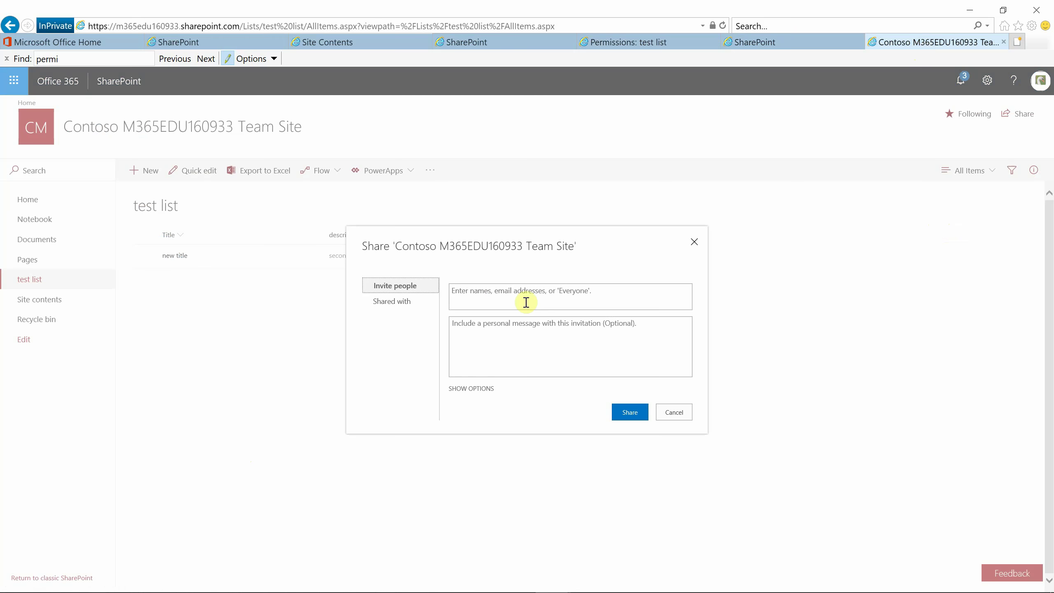
click(489, 296)
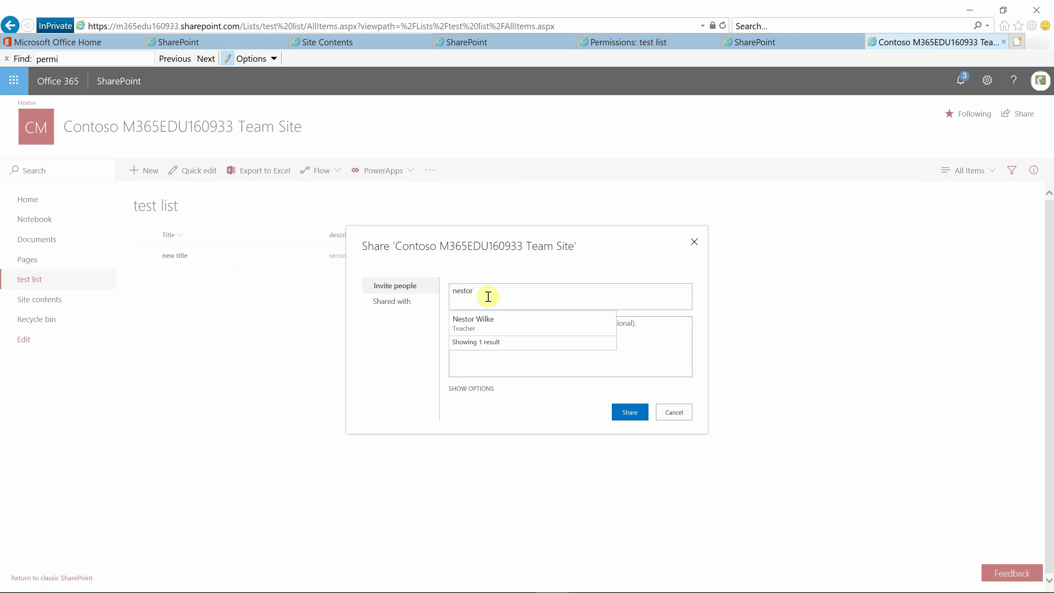
click(489, 315)
click(631, 408)
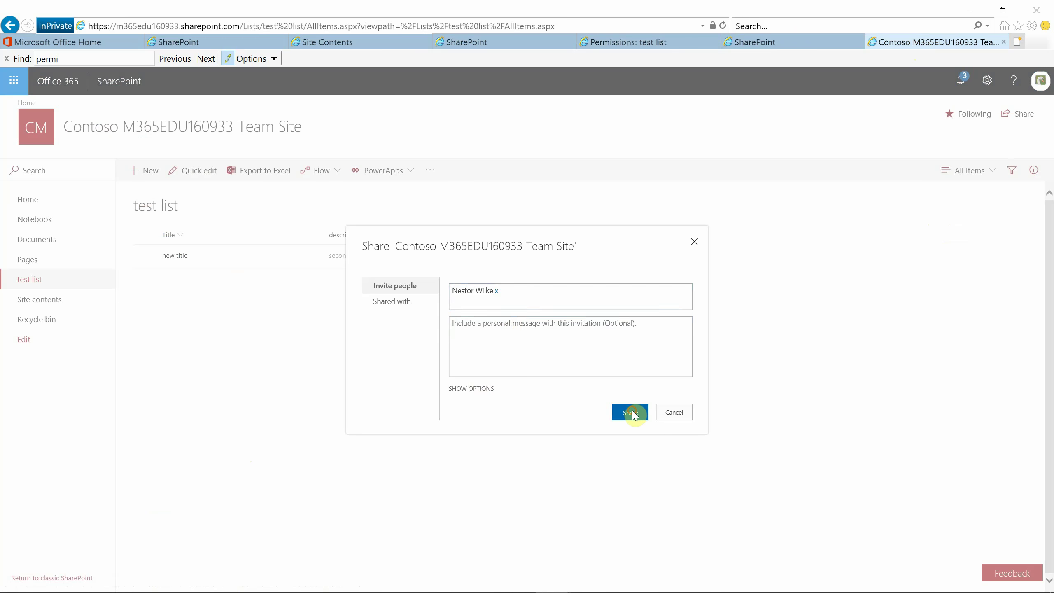
View the invited teacher's assigned permission levels on the test list and return to the list's permissions page
click(650, 43)
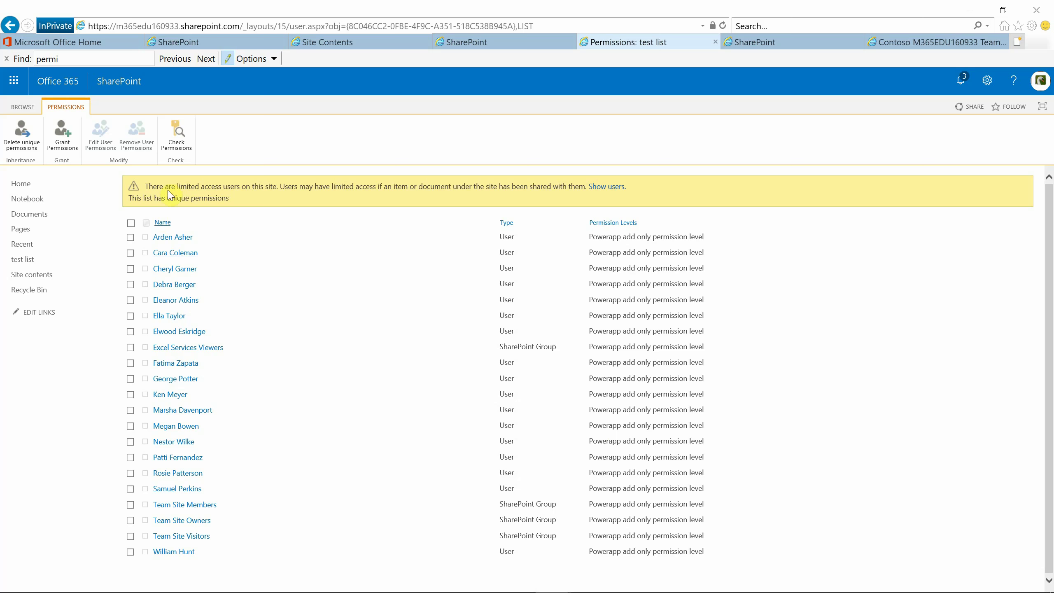
click(130, 441)
click(107, 138)
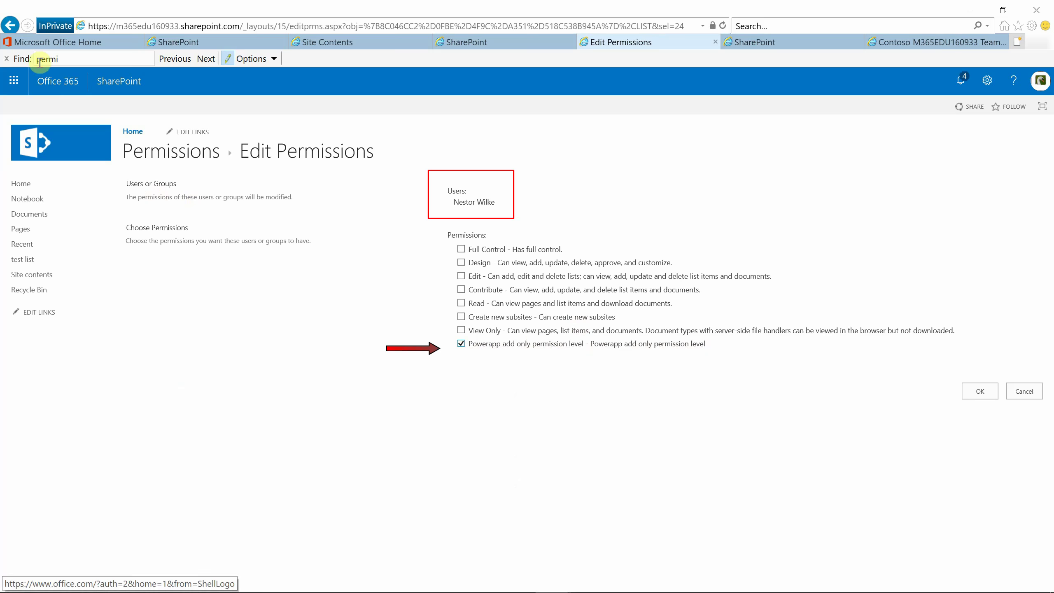
click(10, 25)
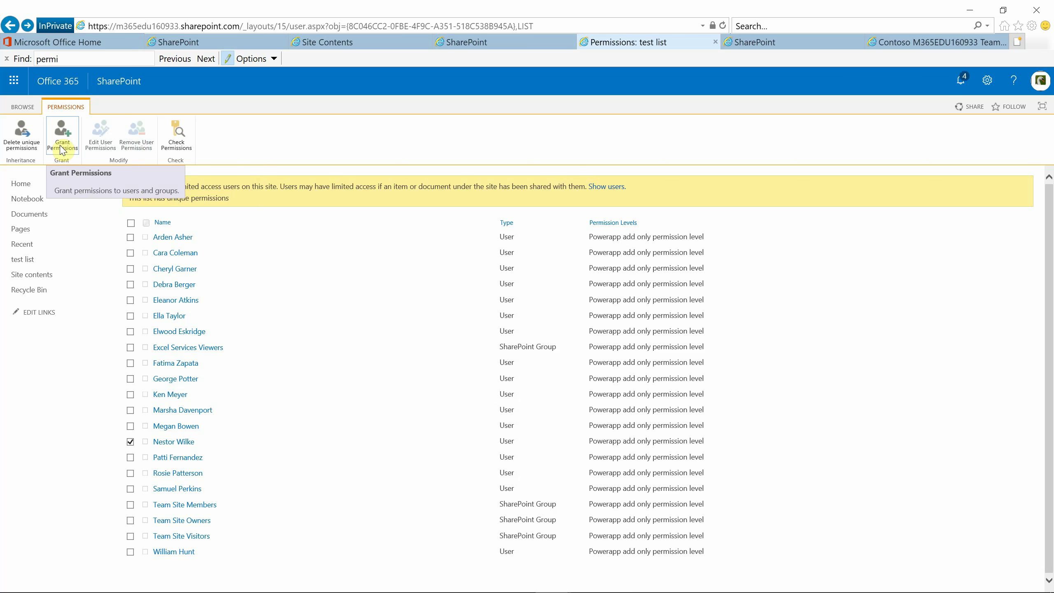
Check the teacher's effective permissions on the test list and close the check
click(175, 135)
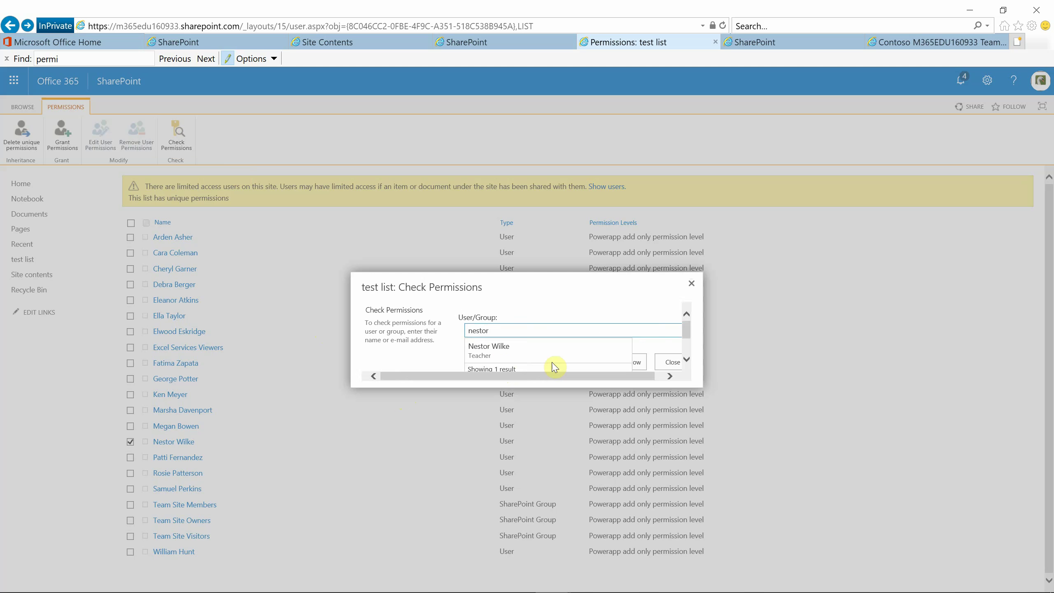
click(504, 348)
click(640, 363)
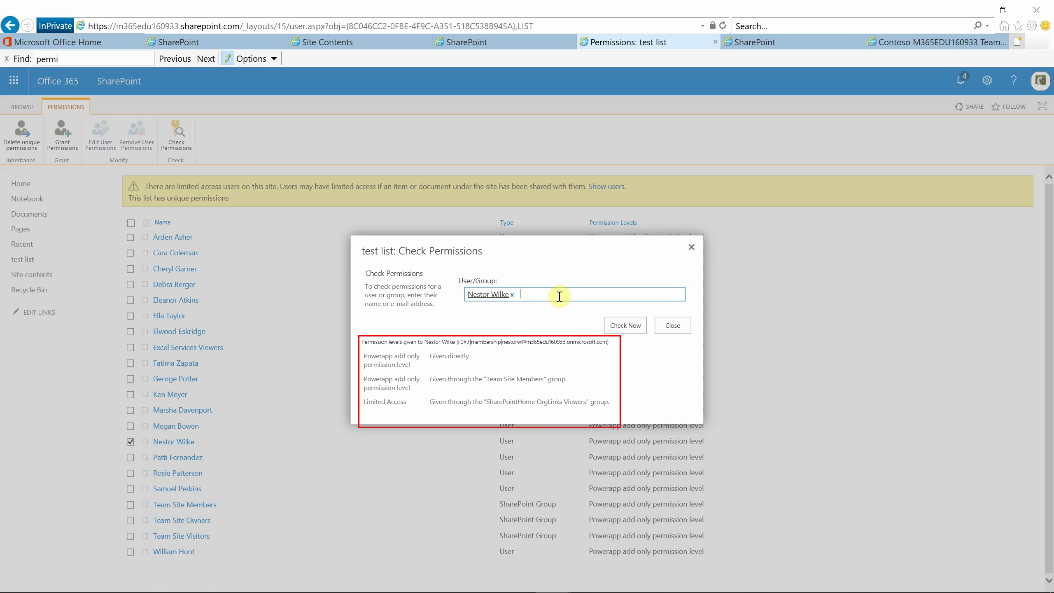
click(670, 335)
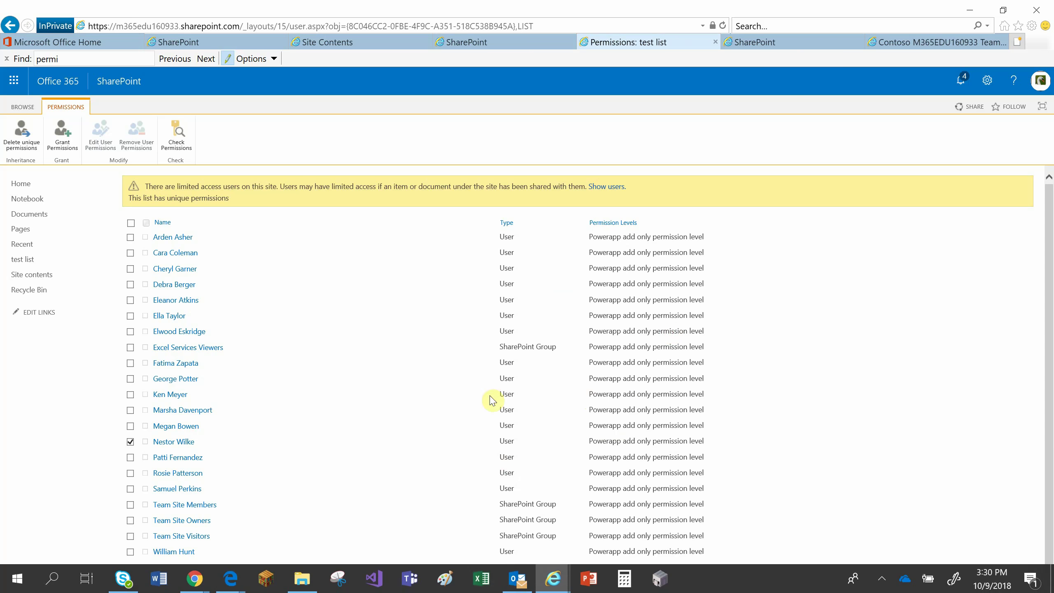
Invite the same teacher to the Contoso team site again from the test list page
key(ctrl+9)
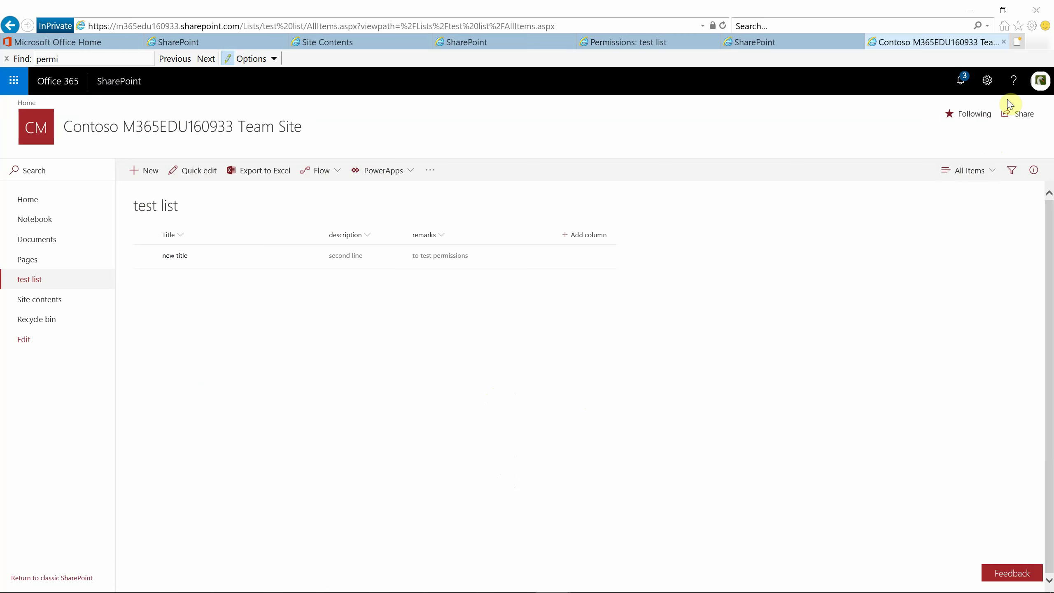
click(1020, 113)
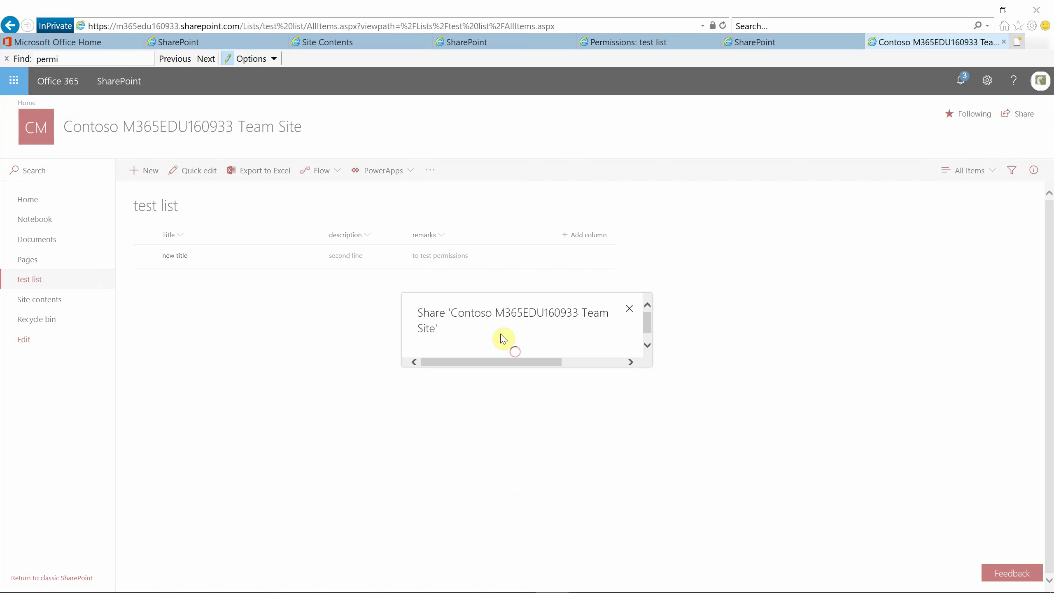
click(494, 304)
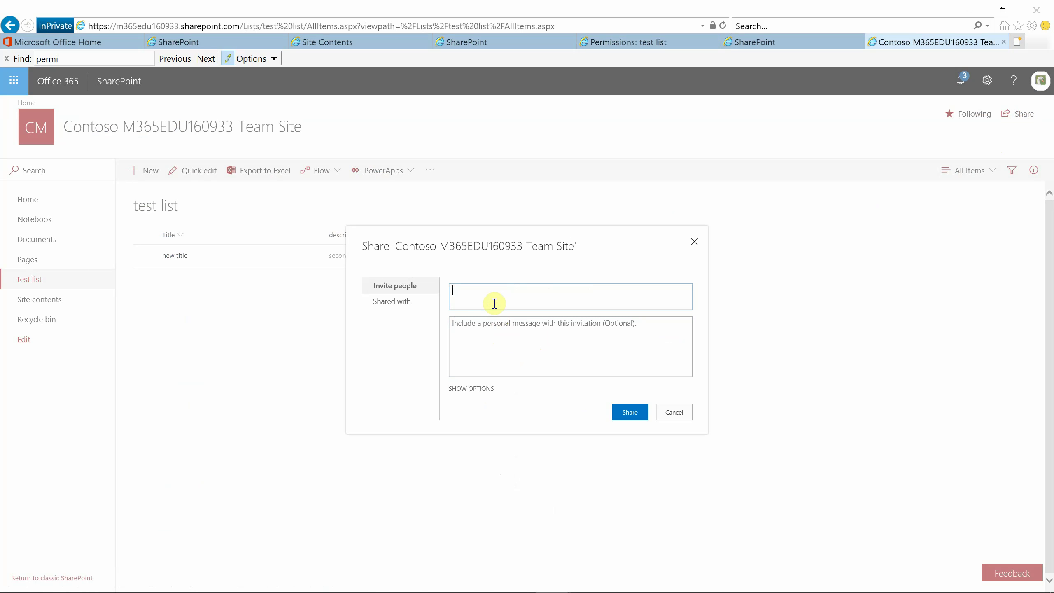
text(nestor)
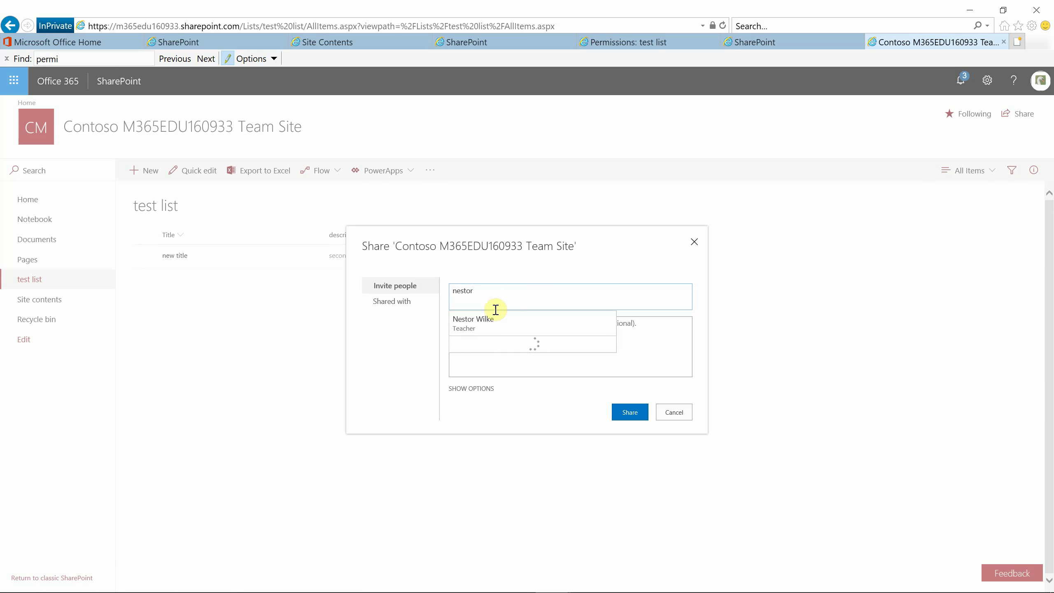
click(494, 318)
click(629, 412)
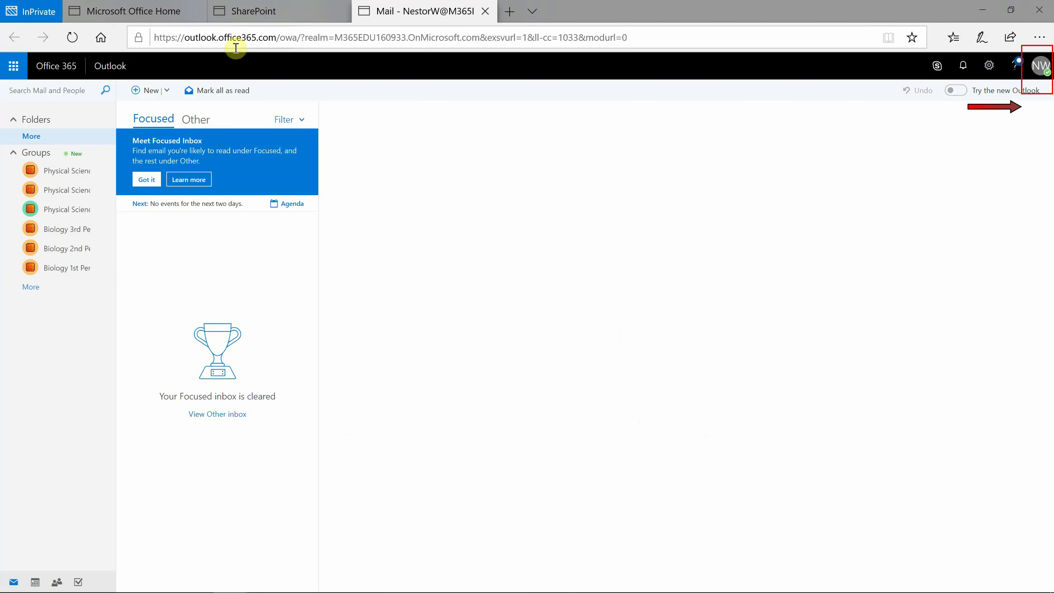
In the teacher's Outlook mailbox, refresh the inbox, open the sharing invitation and follow its link to the Contoso team site
click(72, 37)
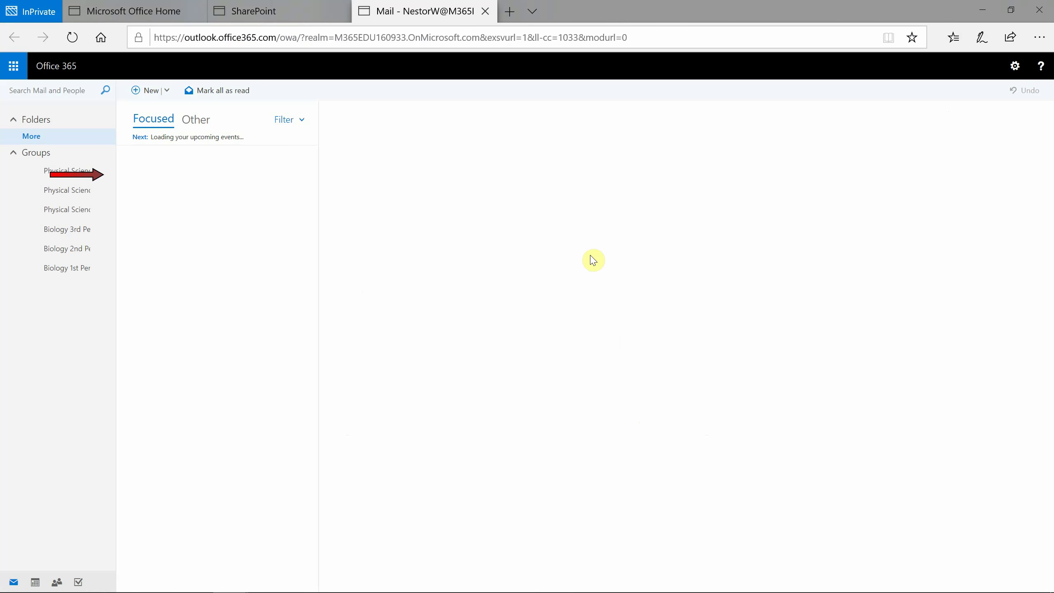
click(212, 172)
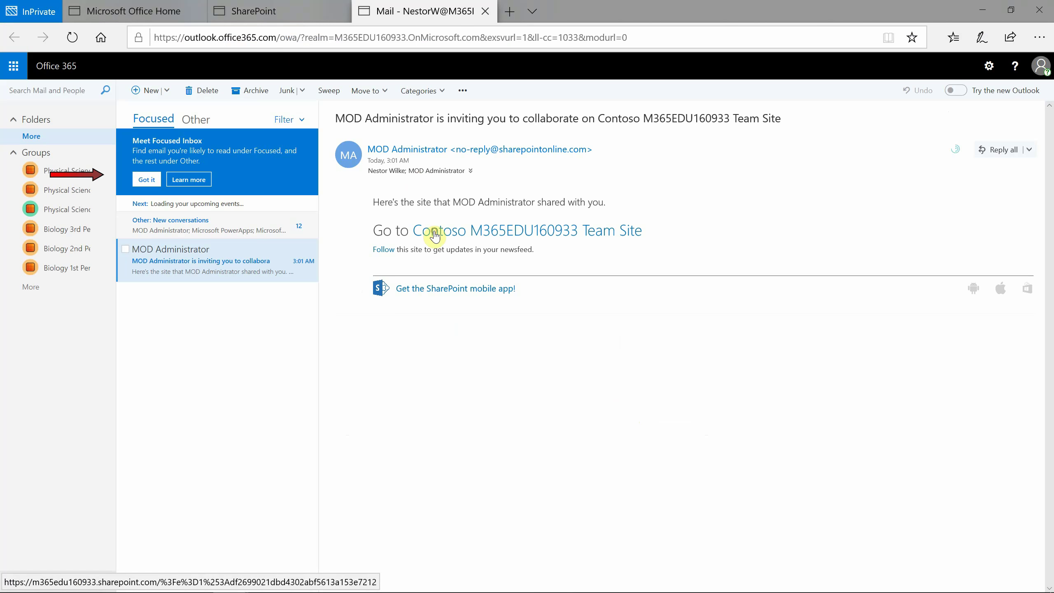
click(434, 236)
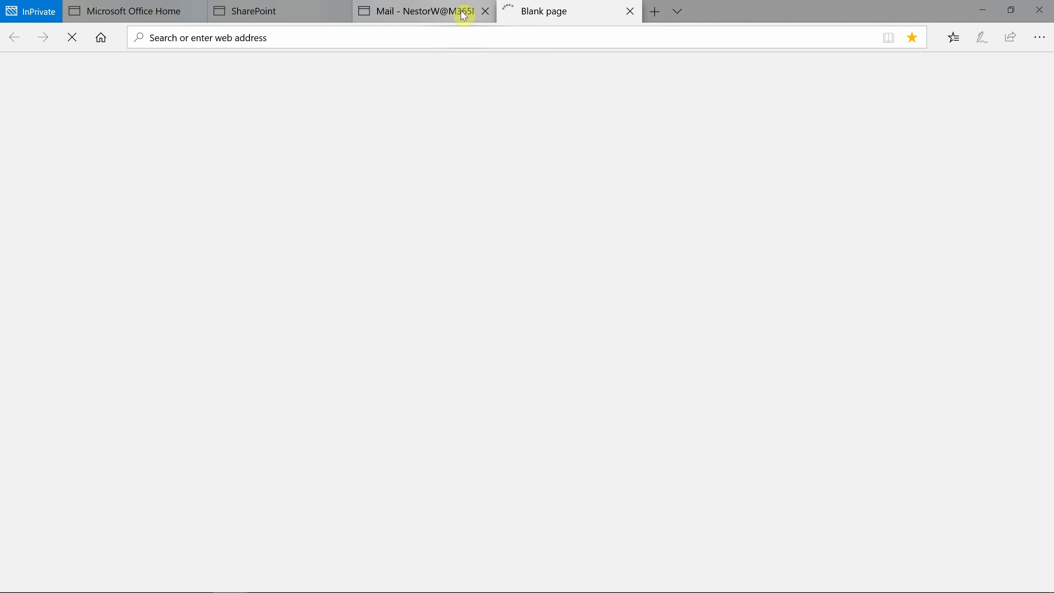
mouse_move(464, 15)
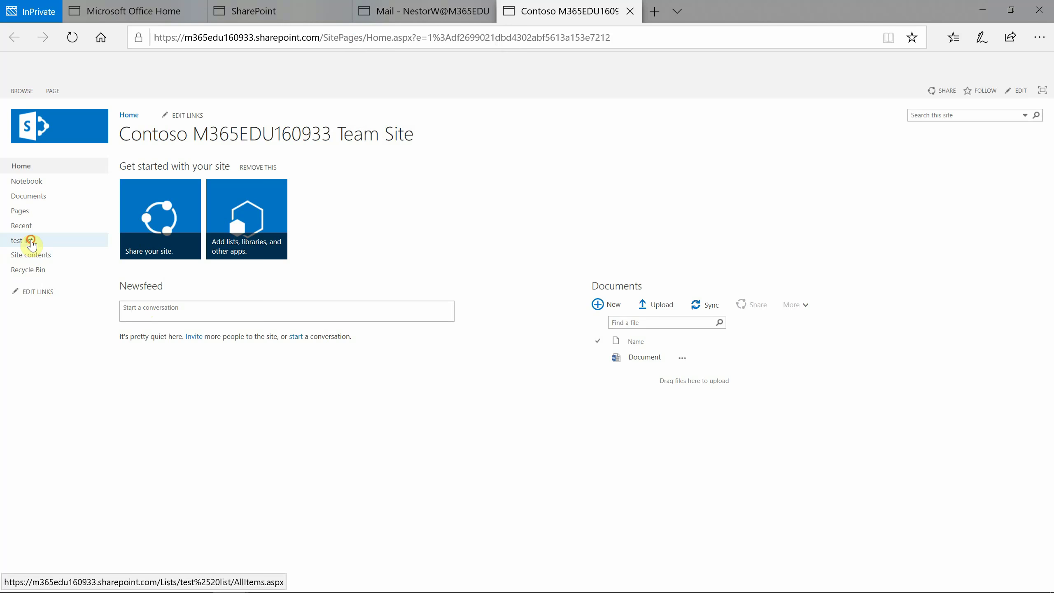
Open the test list as the teacher, dismiss the welcome message, and display the actions available for the "new title" item
click(31, 241)
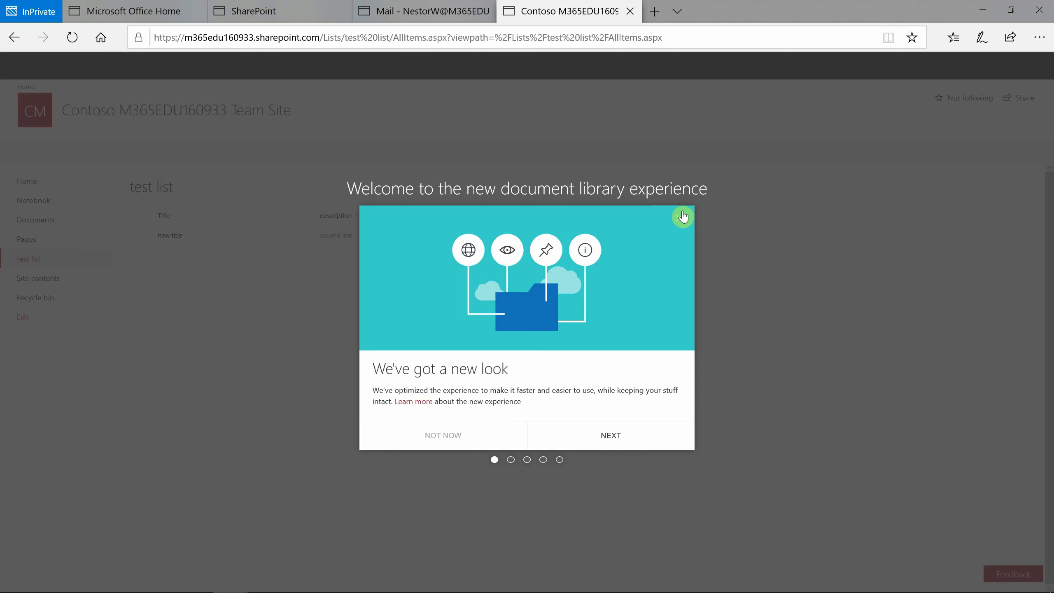
click(682, 218)
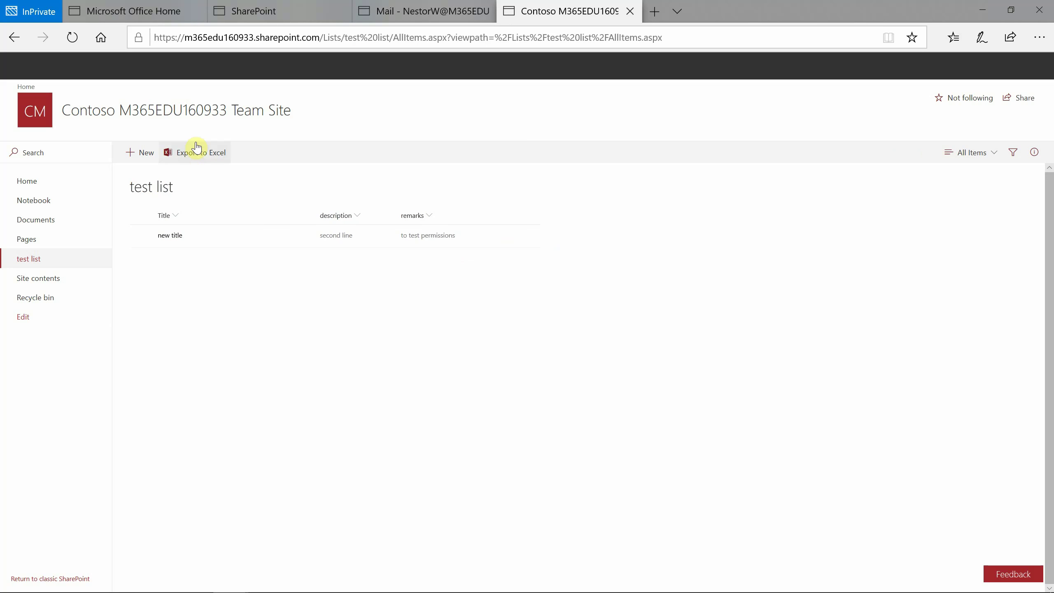
click(143, 238)
click(301, 237)
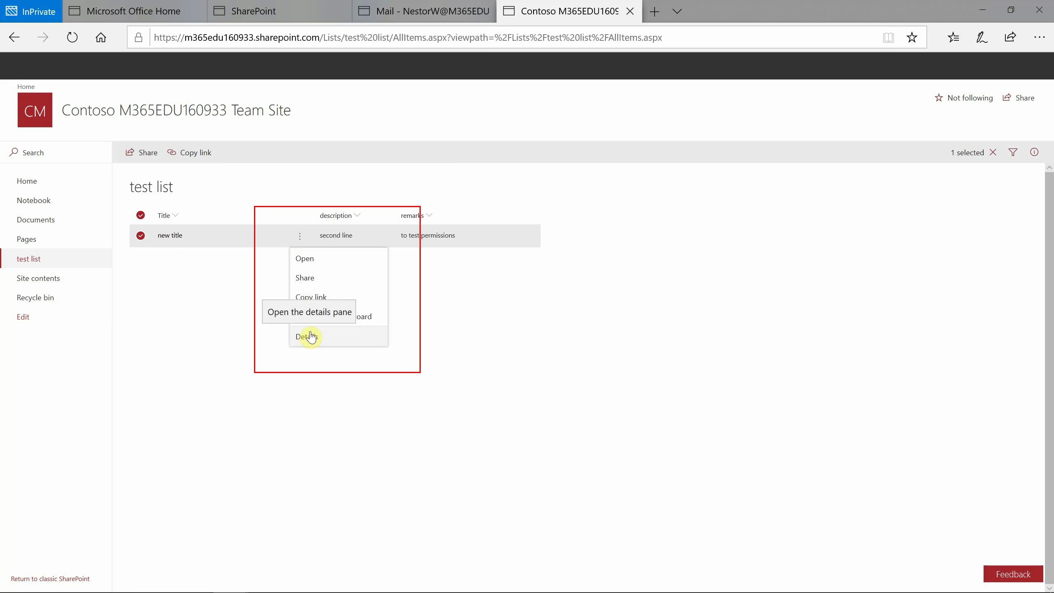
Close the action list of the "new title" item, select the item to check its available commands, and clear the selection
click(439, 270)
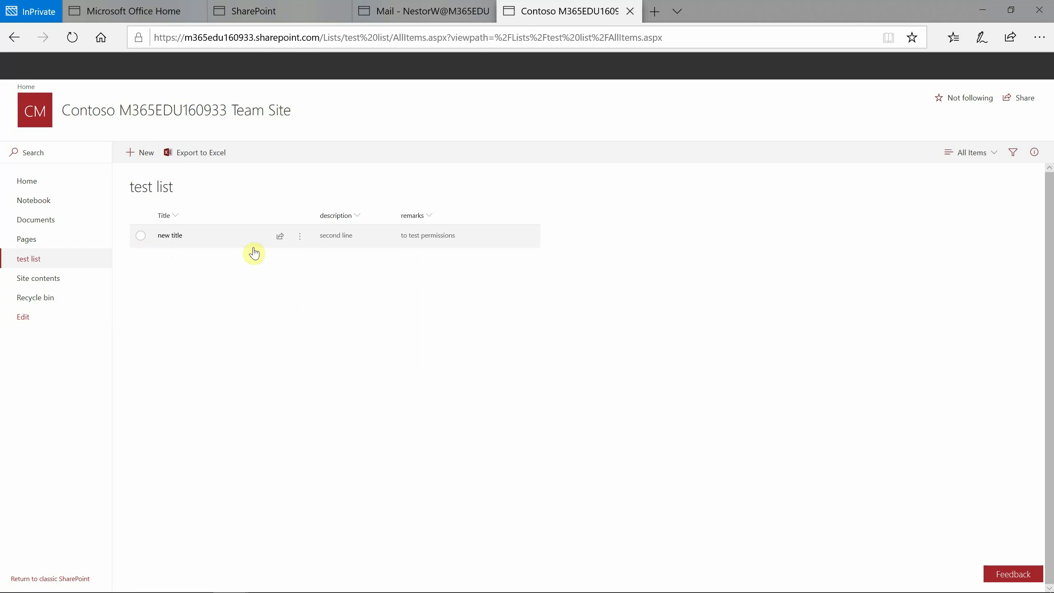
click(141, 236)
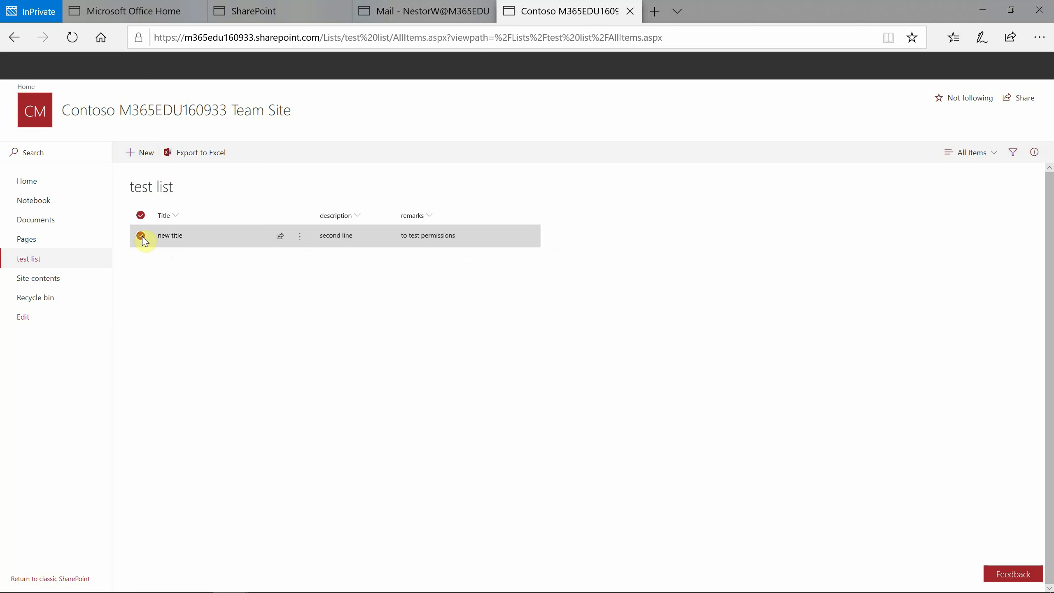
click(142, 236)
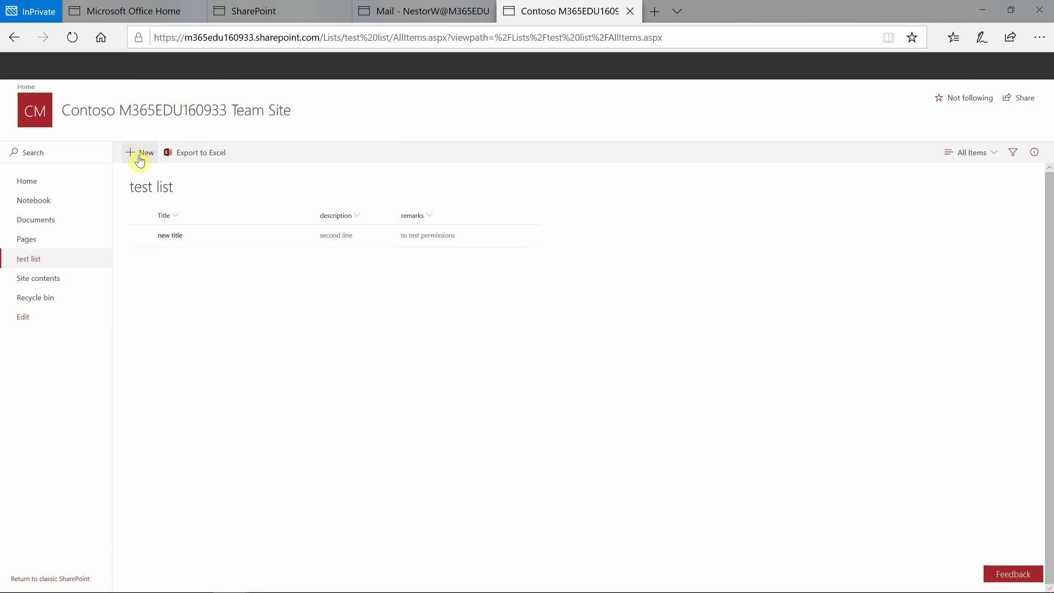
Add an item to the test list titled "new line", with a description naming who added it and remarks "testing for powrapp permisstions"
click(140, 159)
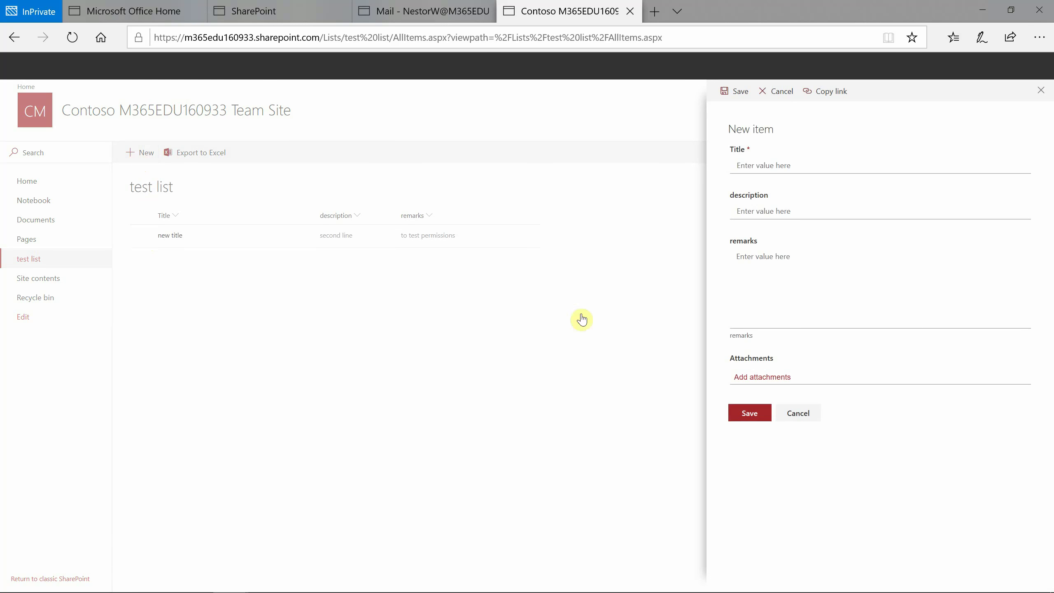
click(795, 417)
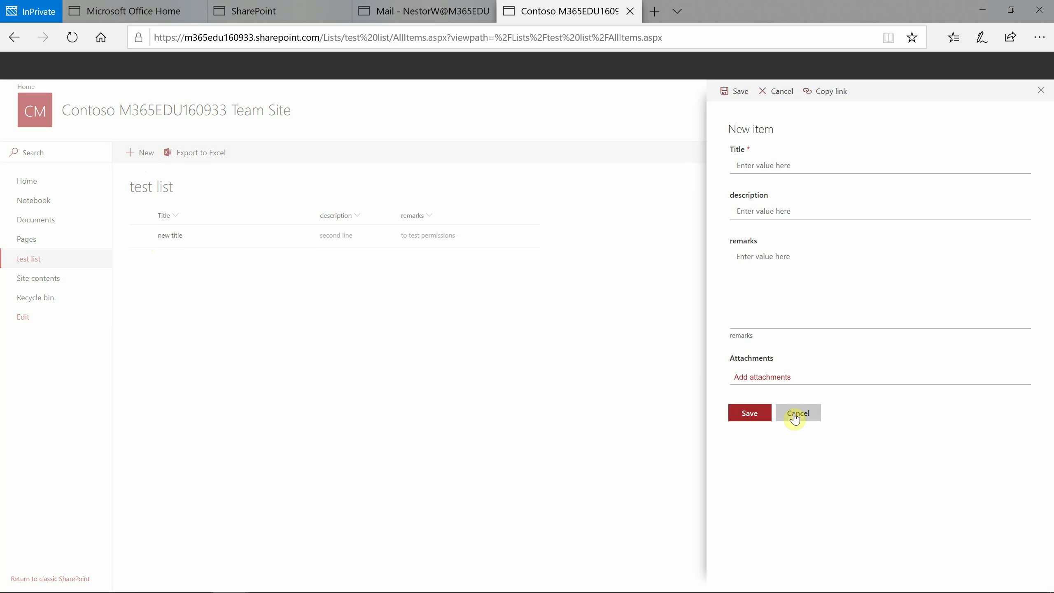
click(755, 164)
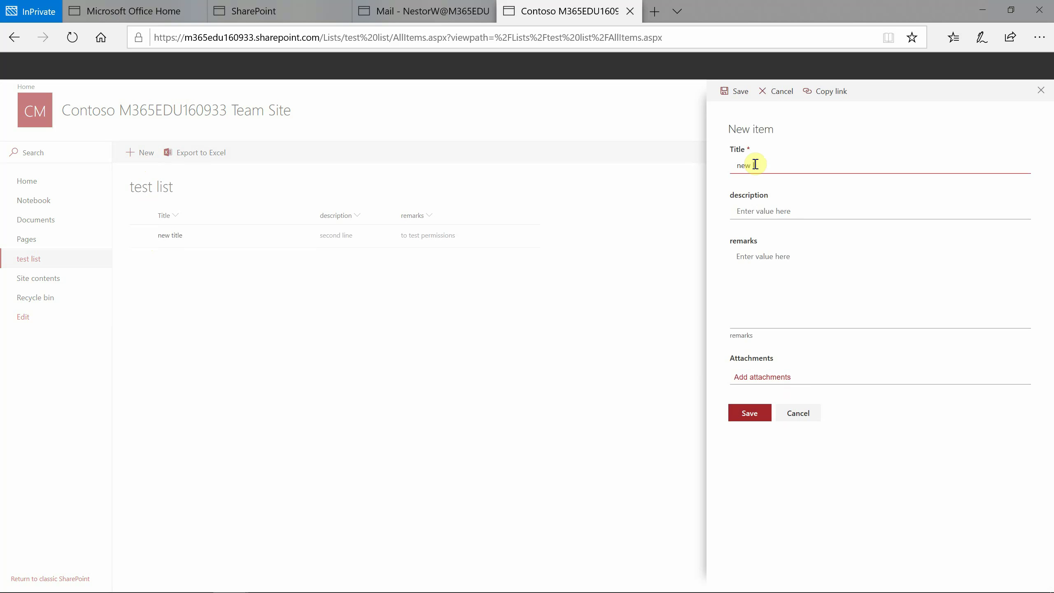
click(754, 210)
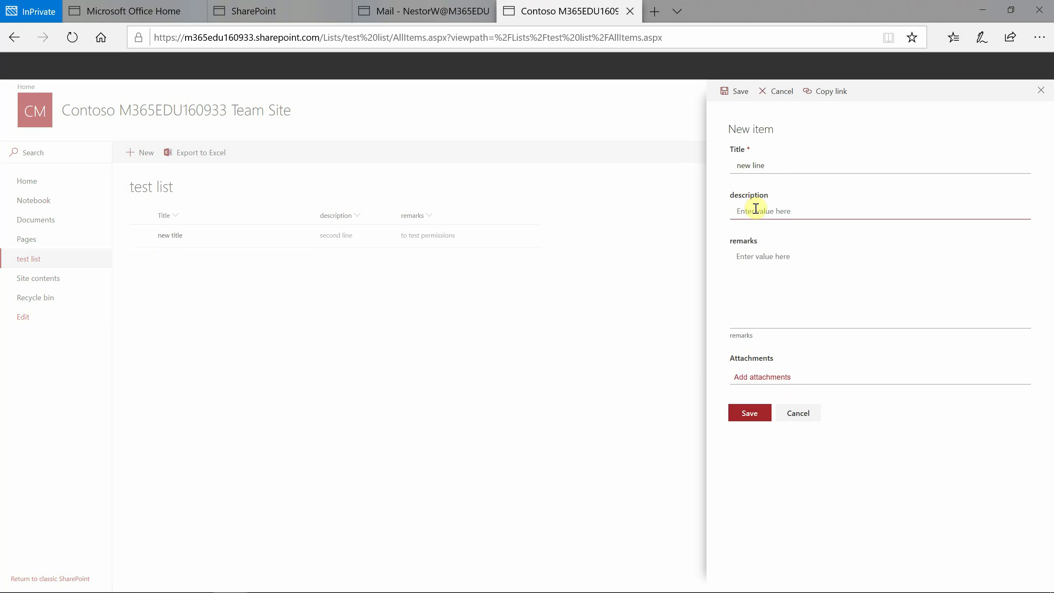
text(added by nestor)
click(761, 261)
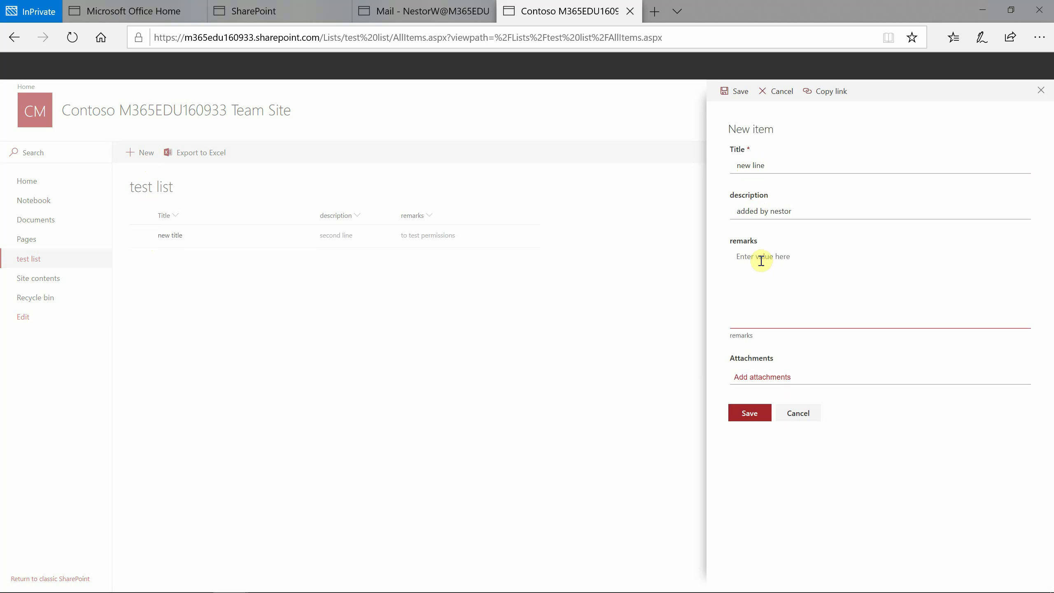
text(testing for powrapp permisstions)
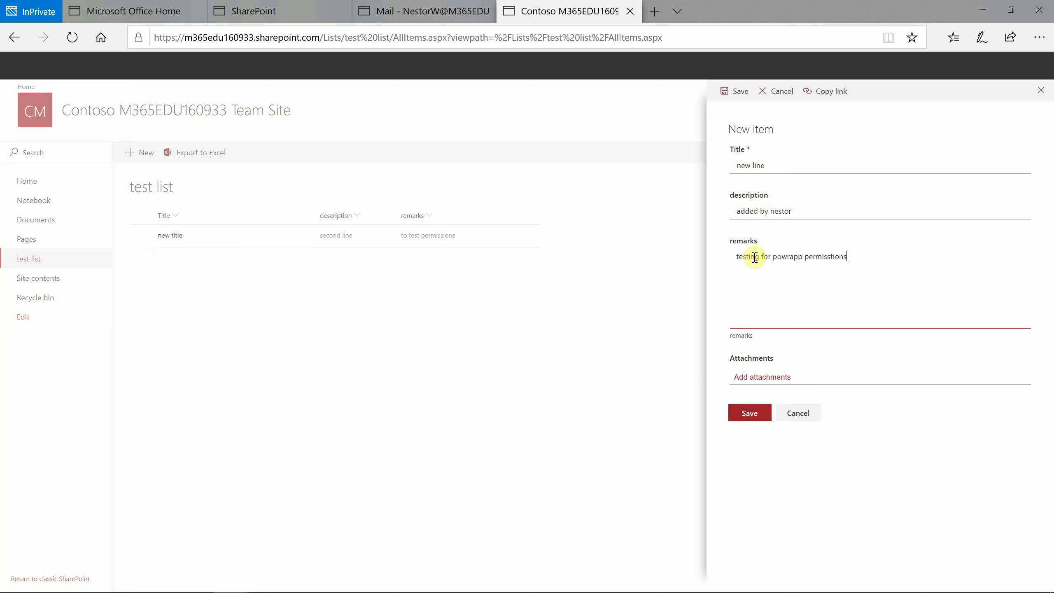
click(749, 413)
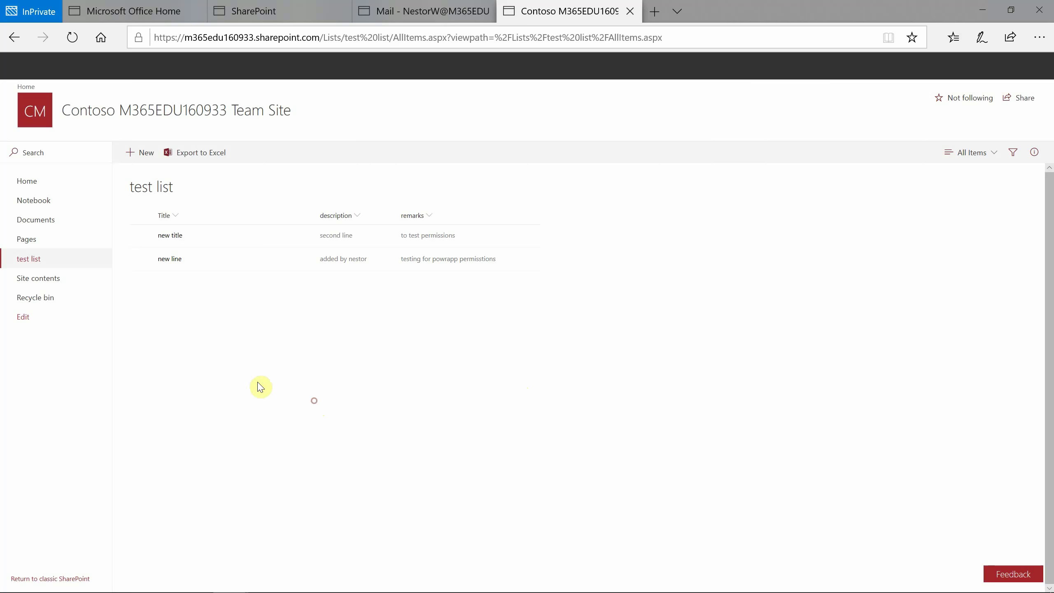
mouse_move(300, 265)
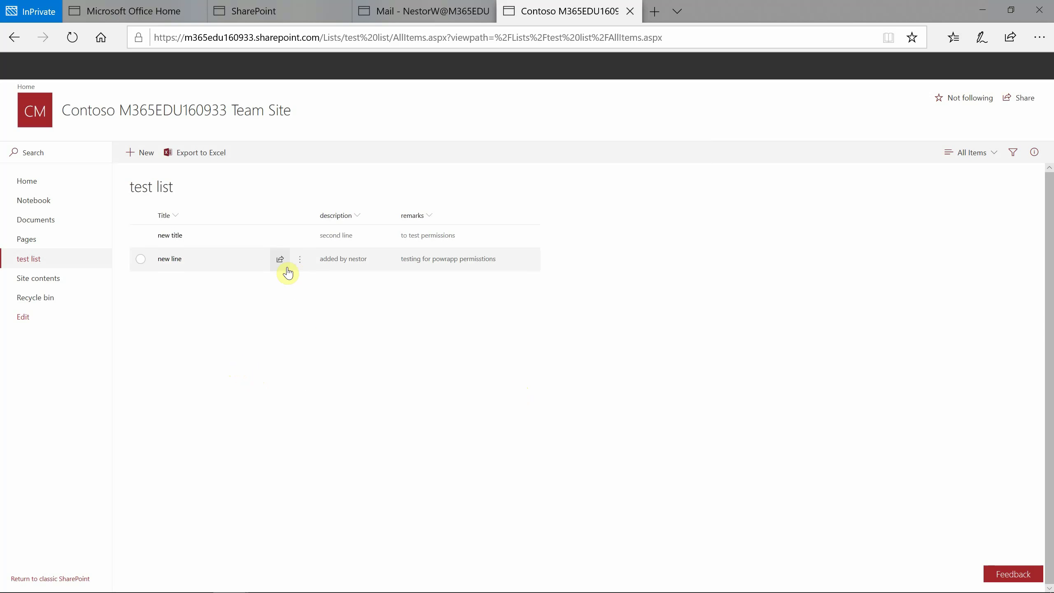